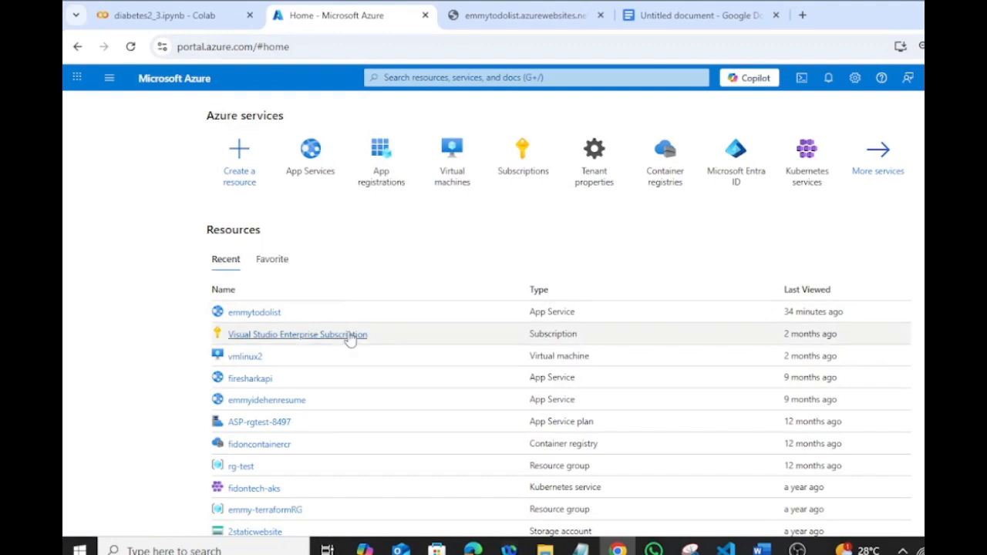
# Find the App registrations service and start a new application registration
pyautogui.click(479, 75)
pyautogui.write('app')
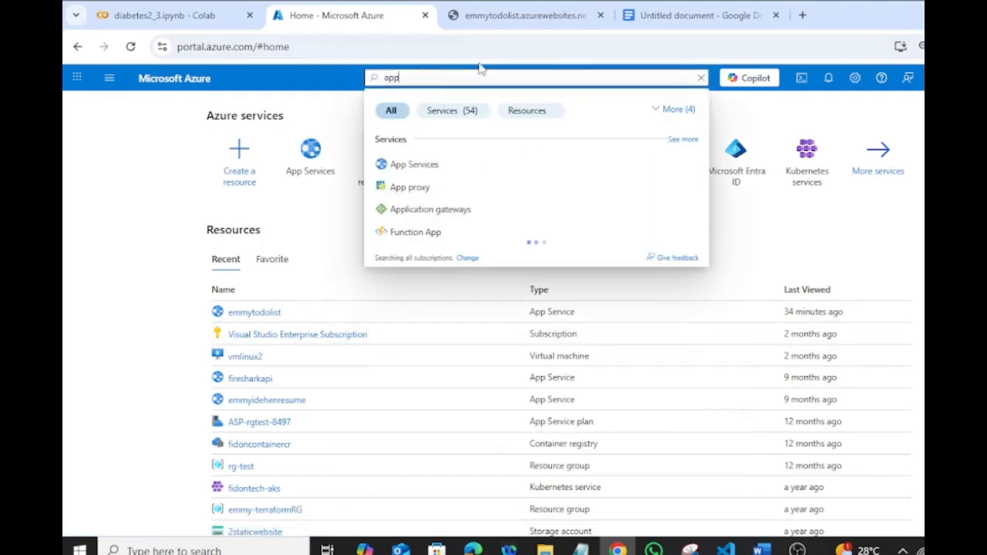
pyautogui.write(' reg')
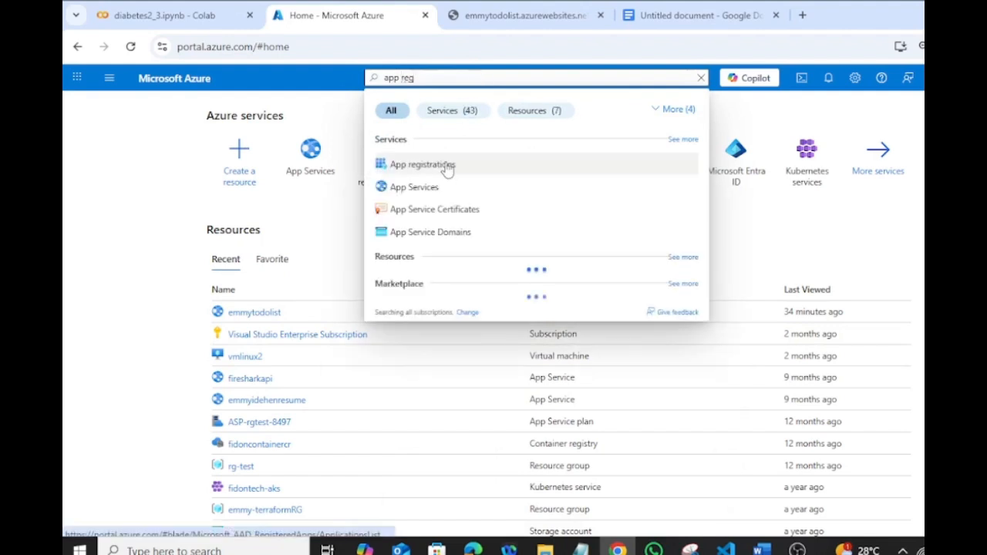
pyautogui.click(447, 166)
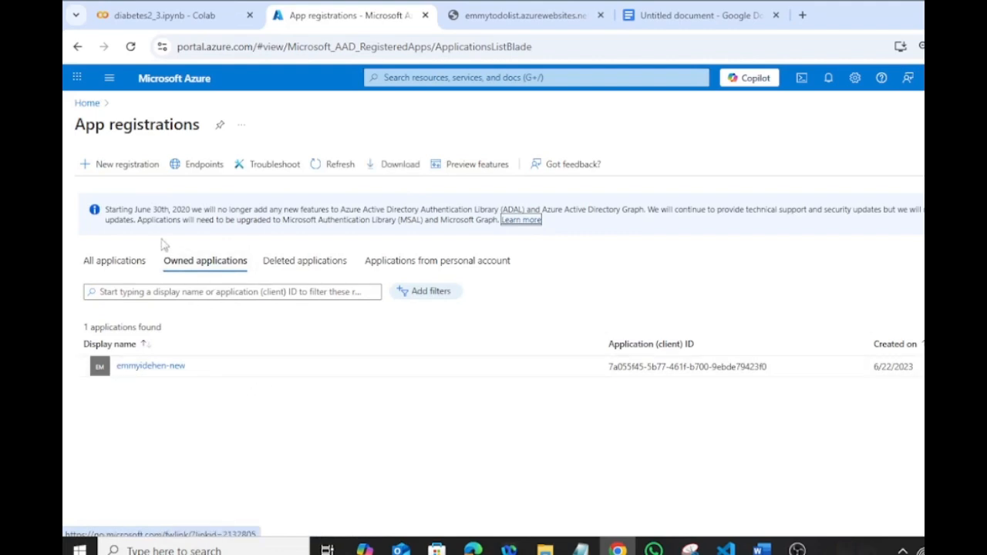
pyautogui.click(129, 165)
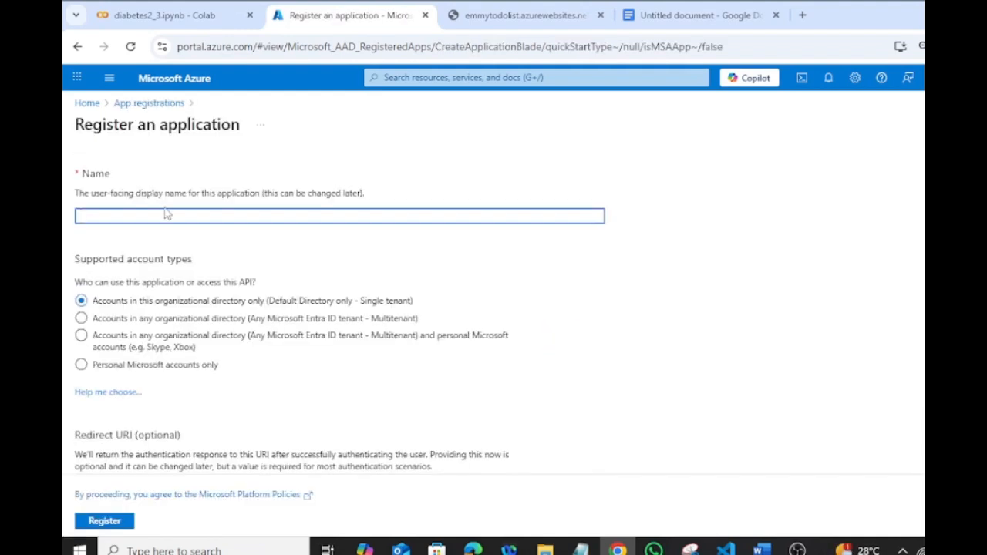
# Register the application with the name ADNewTest, supporting personal Microsoft accounts only
pyautogui.write('ADnewTest')
pyautogui.click(97, 217)
pyautogui.press('BackSpace')
pyautogui.write('NewTest')
pyautogui.click(81, 368)
pyautogui.click(133, 369)
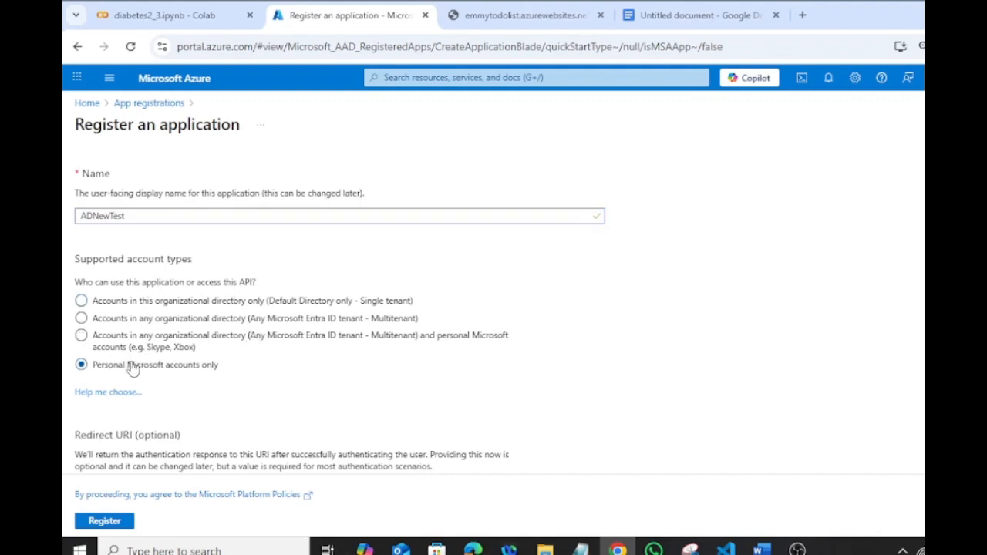
pyautogui.click(110, 306)
pyautogui.click(103, 521)
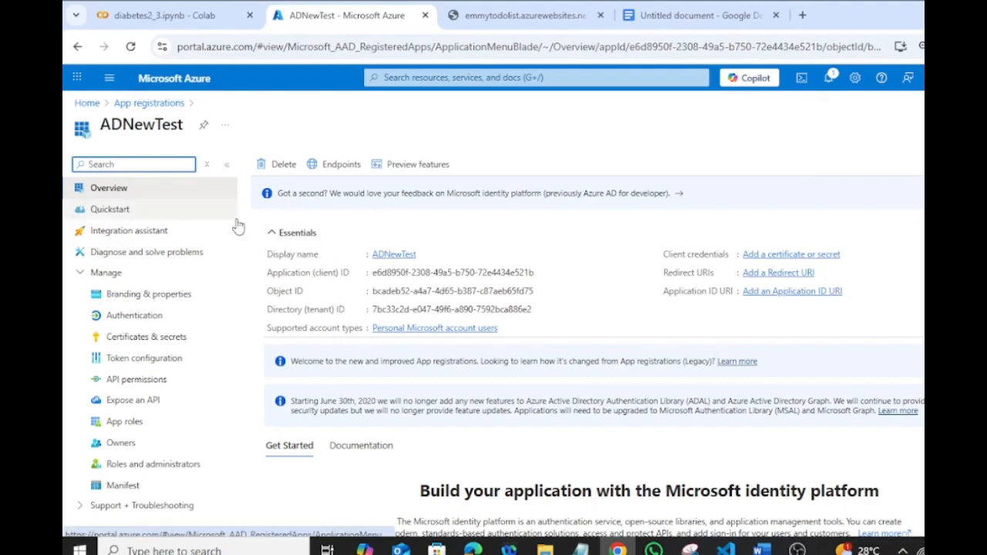
# Copy ADNewTest's application (client) ID and review the endpoints of the registration
pyautogui.click(546, 275)
pyautogui.click(544, 274)
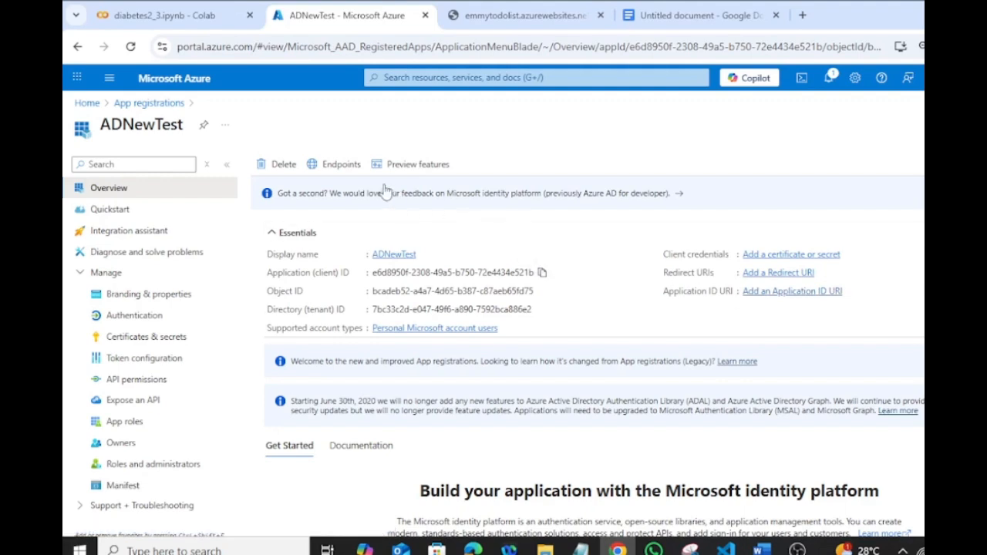
pyautogui.click(341, 164)
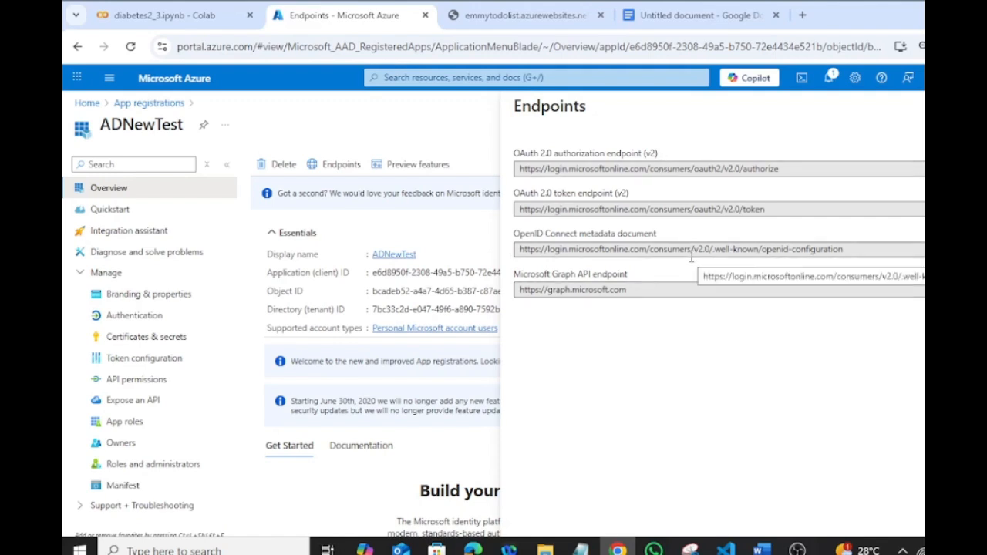
pyautogui.click(923, 107)
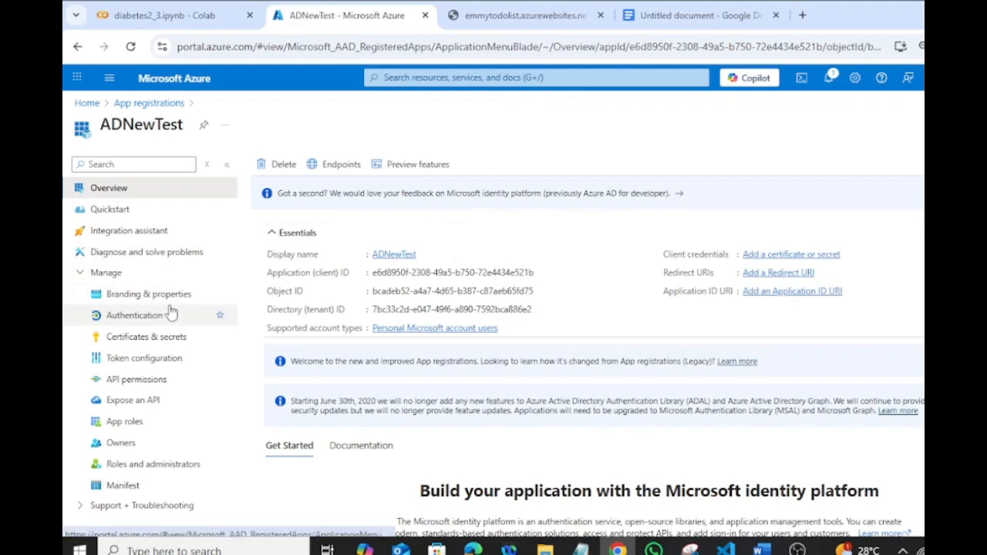
# Examine ADNewTest's management options, including its owners, its administrative roles and the form for adding owners
pyautogui.click(82, 272)
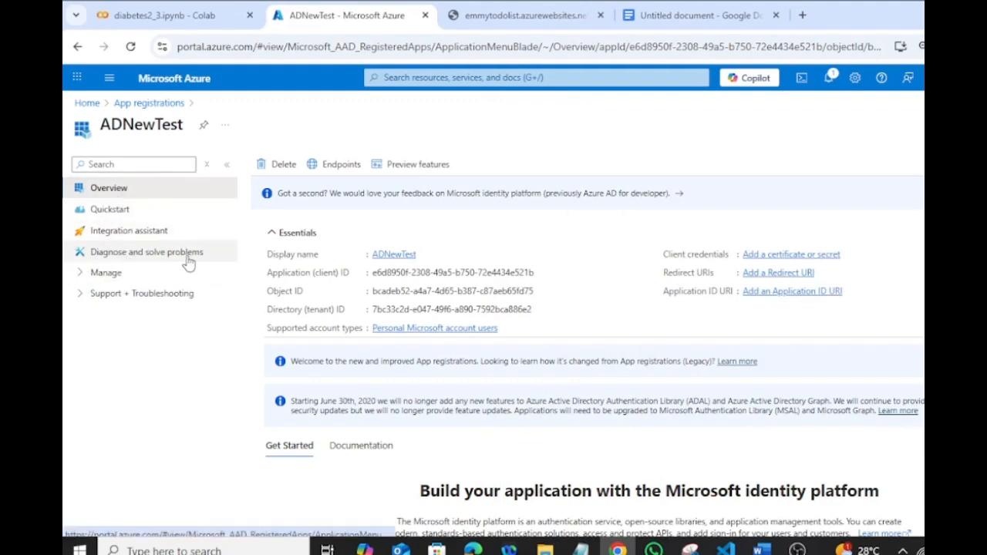
pyautogui.click(110, 275)
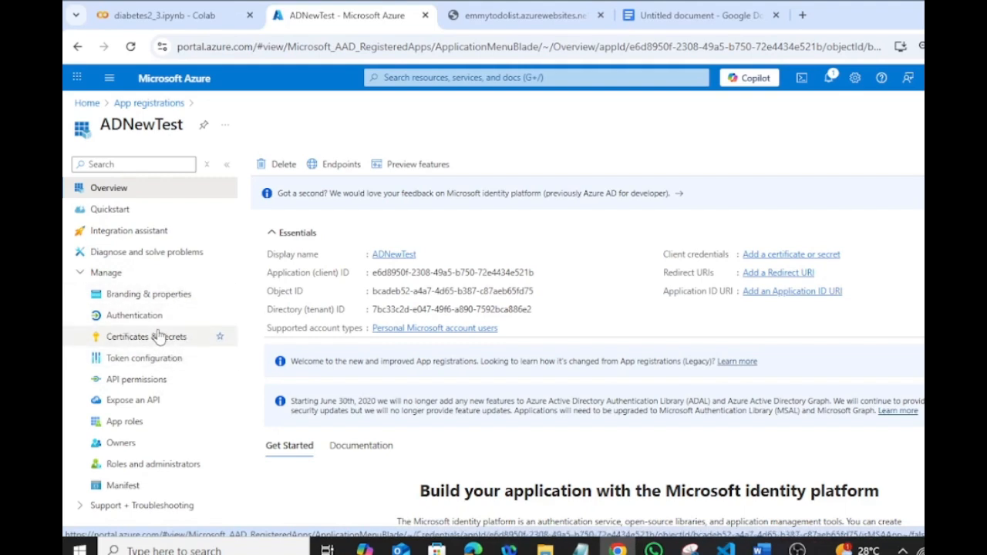
pyautogui.click(121, 443)
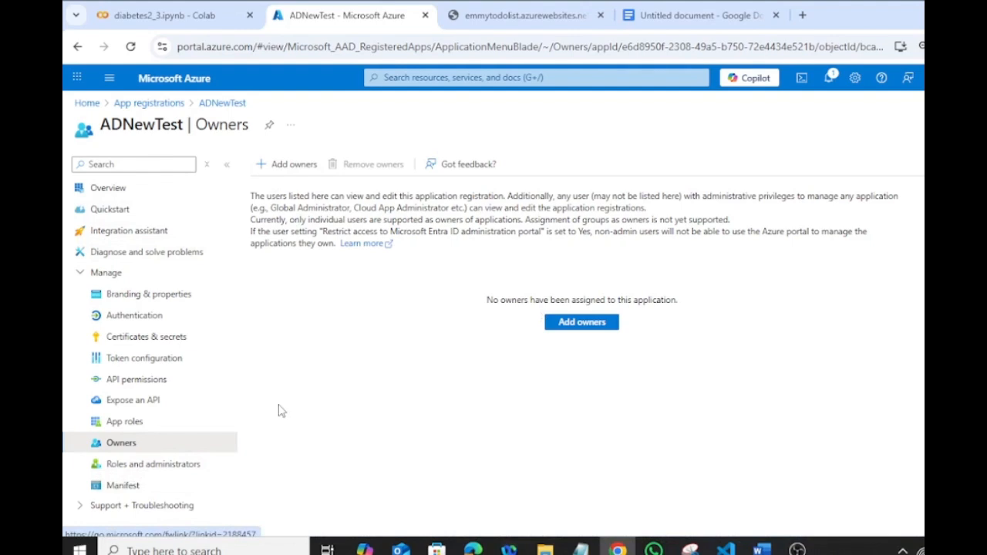
pyautogui.click(125, 468)
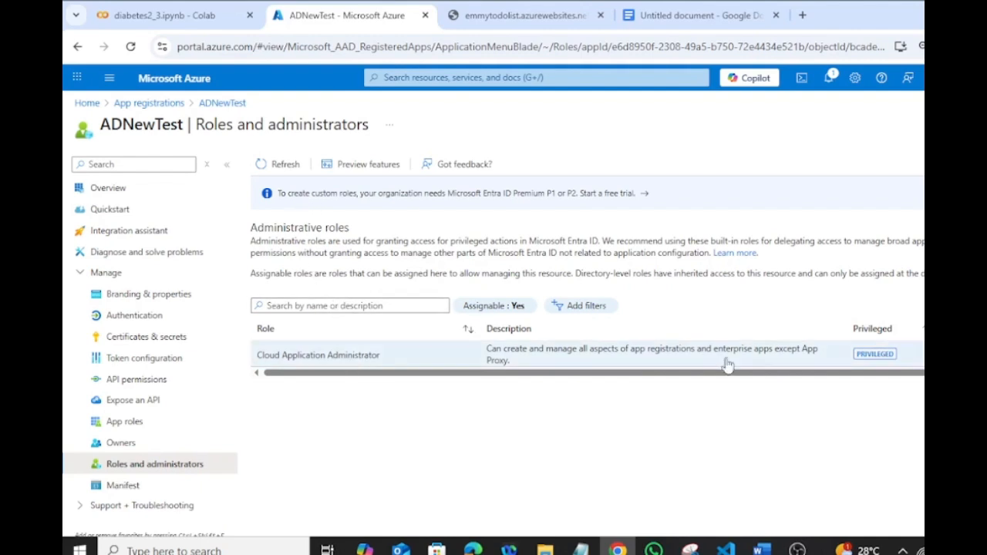
pyautogui.click(150, 446)
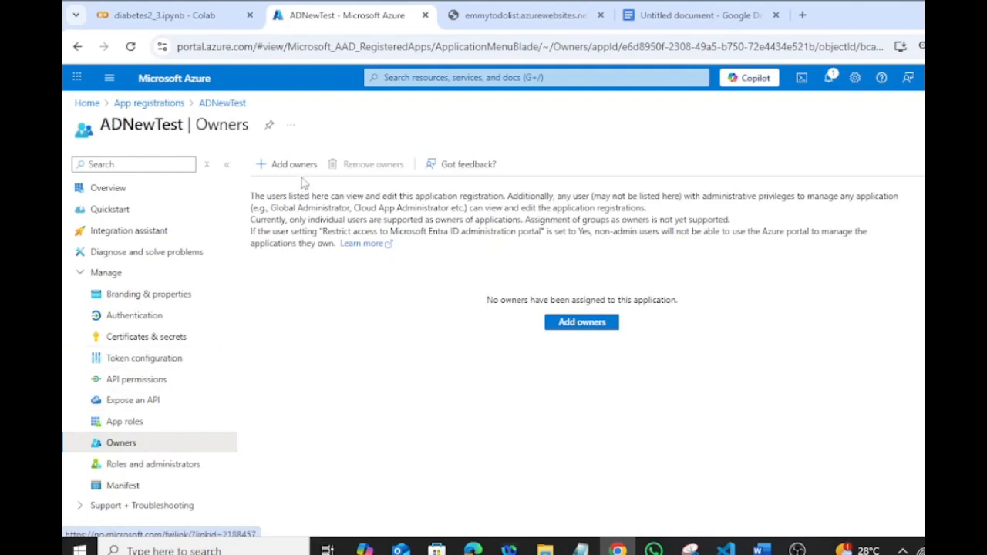
pyautogui.click(301, 168)
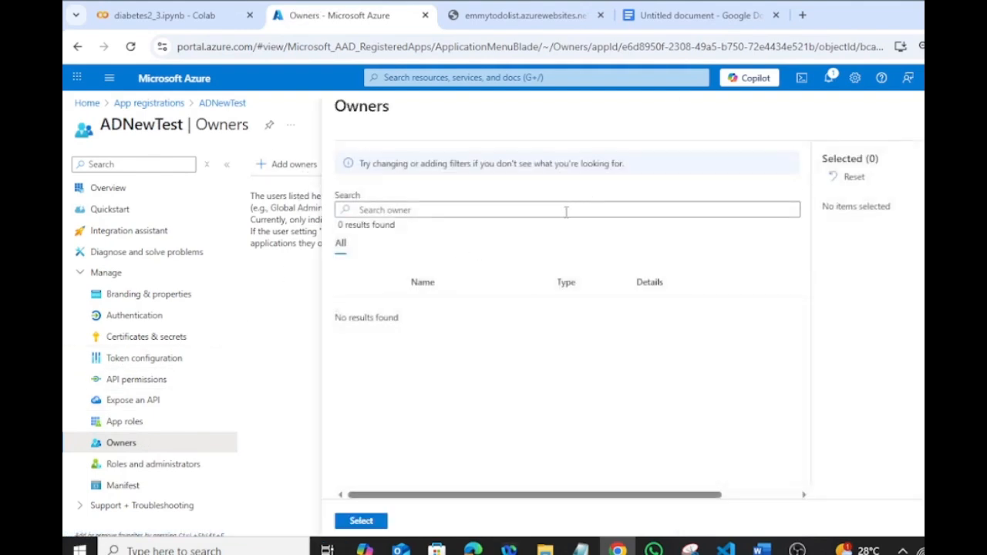
pyautogui.click(566, 210)
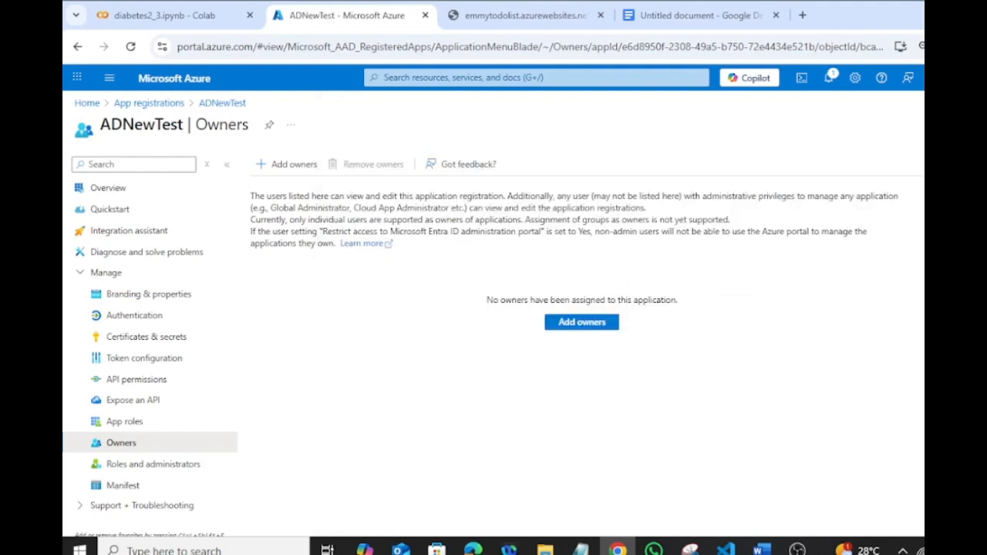
# Review the Expose an API settings of ADNewTest and return to its overview
pyautogui.click(161, 400)
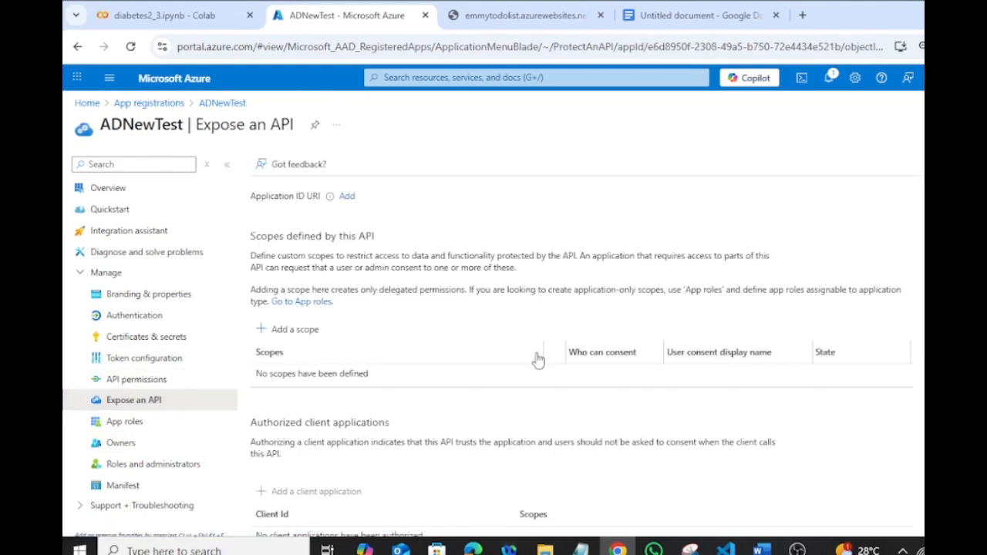
pyautogui.scroll(-1, 538, 360)
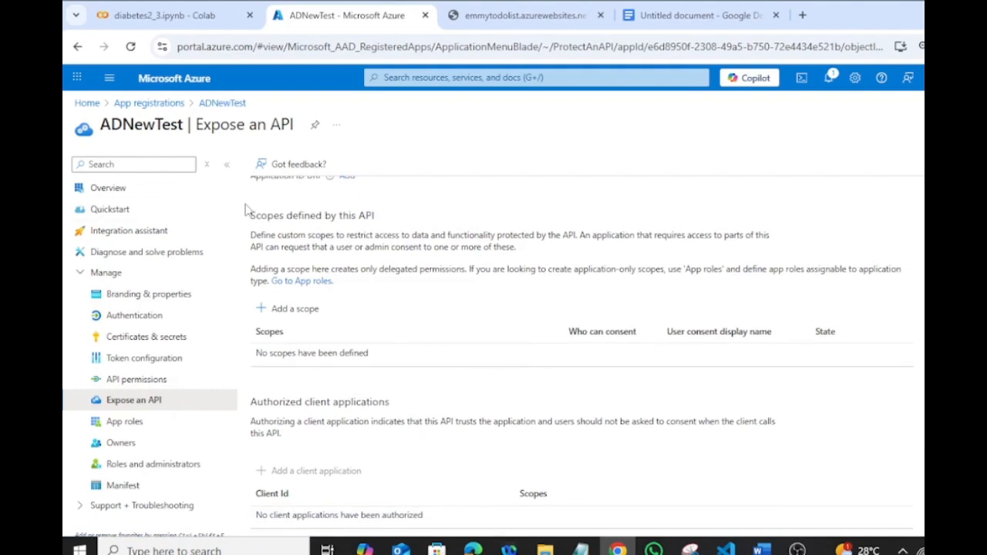
pyautogui.click(176, 193)
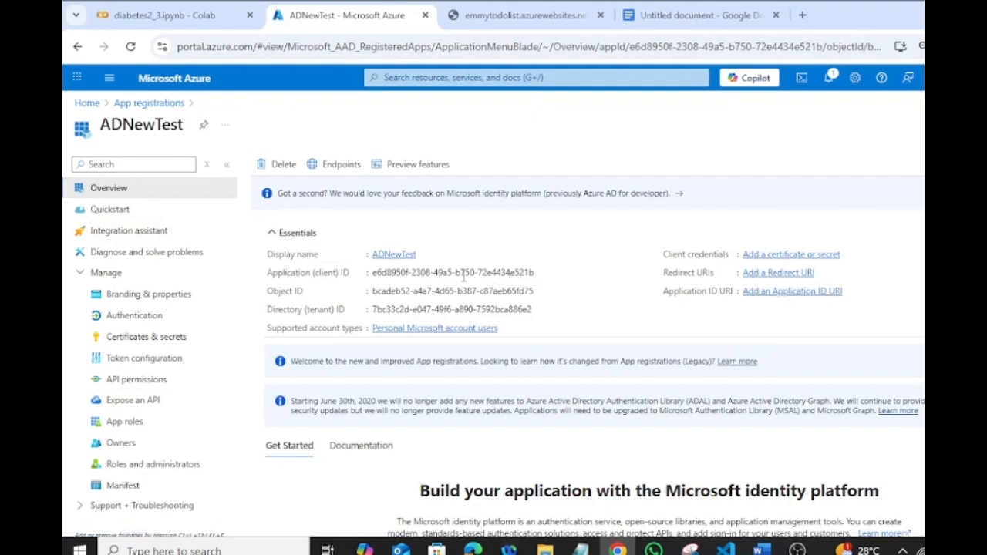
# Return to App registrations, search for "AD", list all applications in the directory and open ADNewTest
pyautogui.click(87, 104)
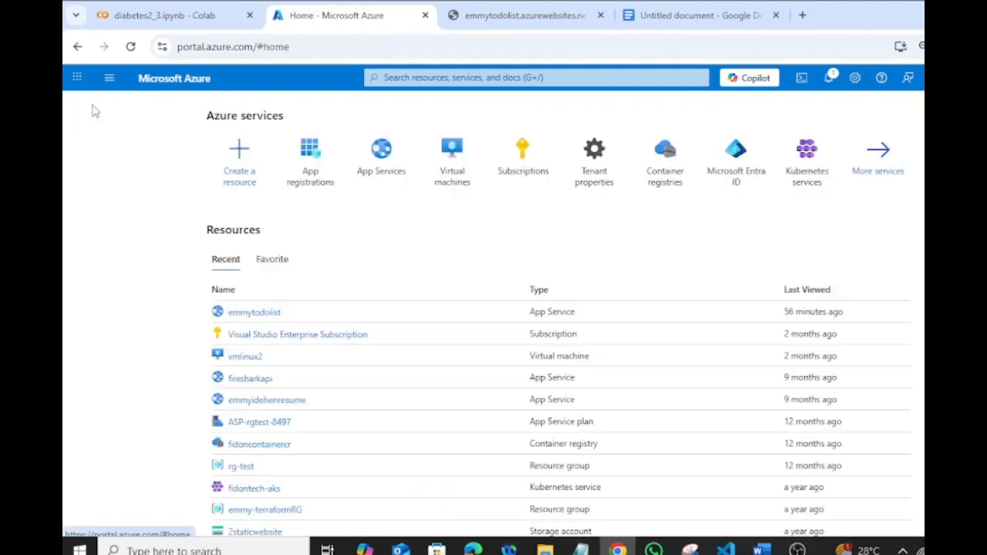
pyautogui.click(596, 177)
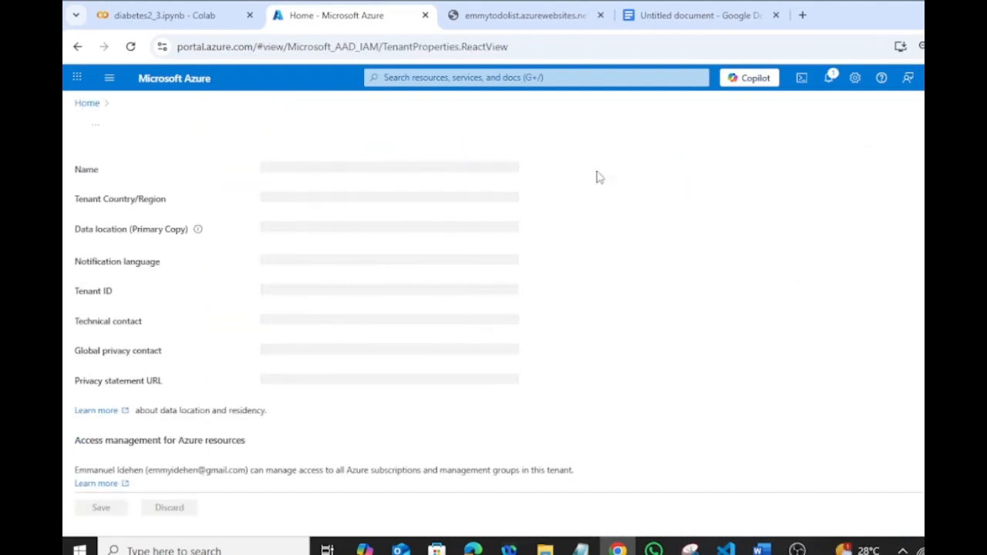
pyautogui.click(87, 103)
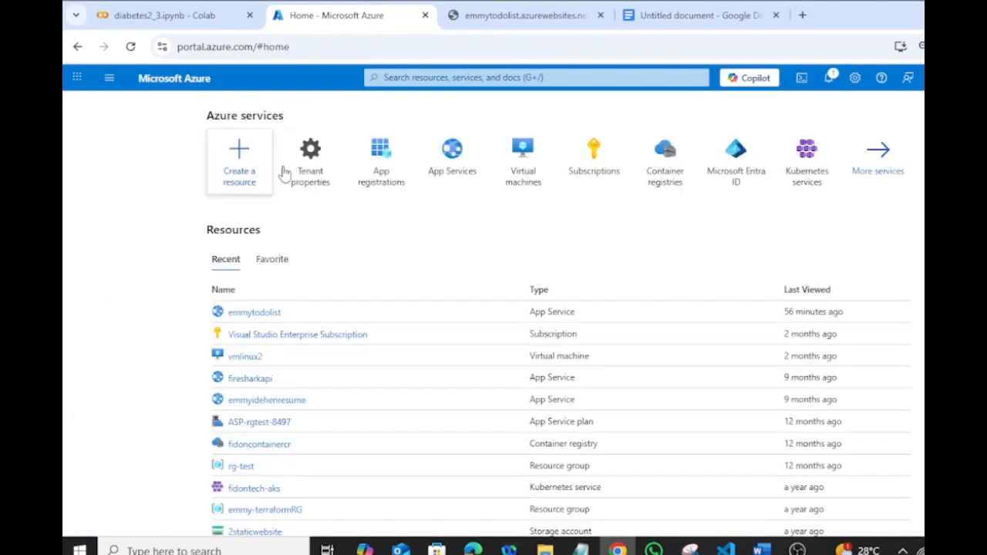
pyautogui.click(381, 166)
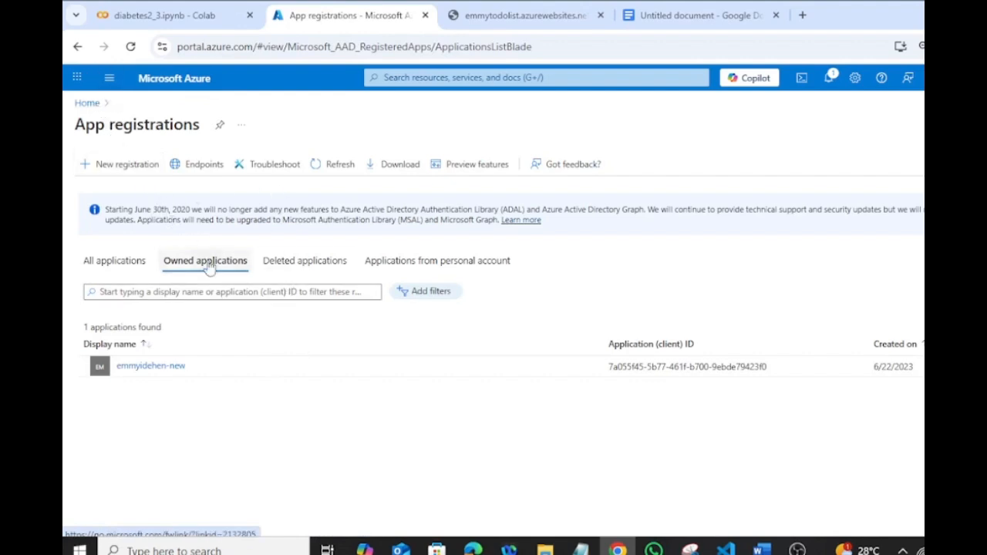
pyautogui.click(217, 291)
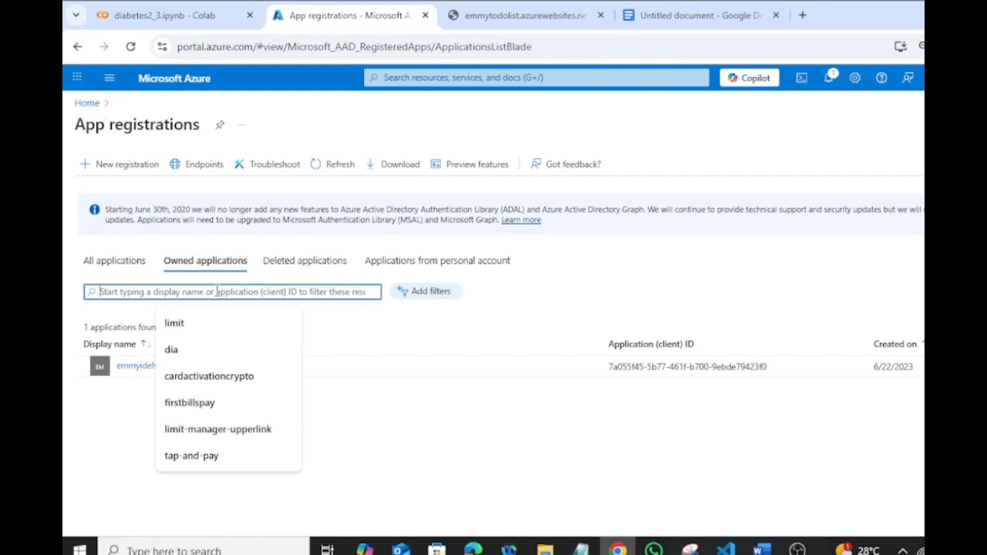
pyautogui.write('AD')
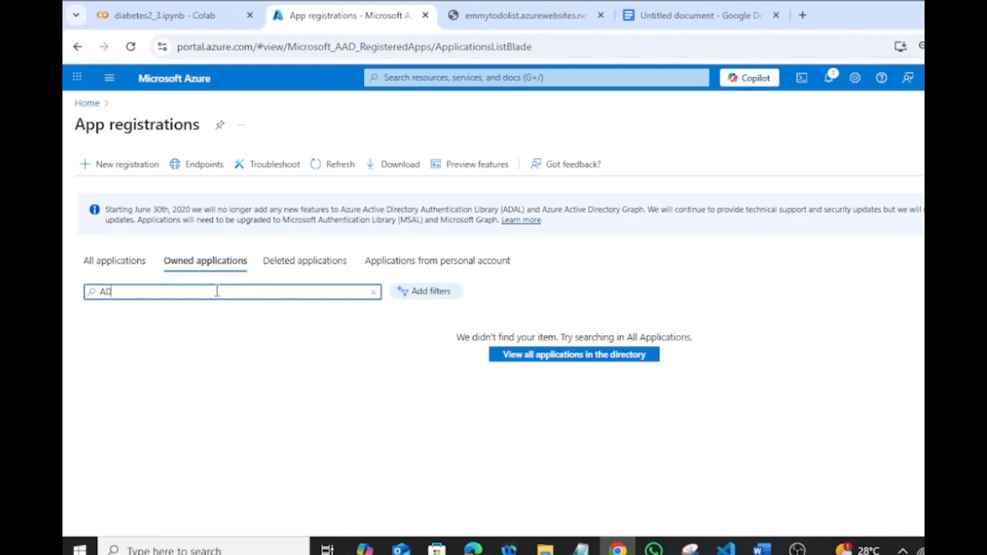
pyautogui.click(538, 356)
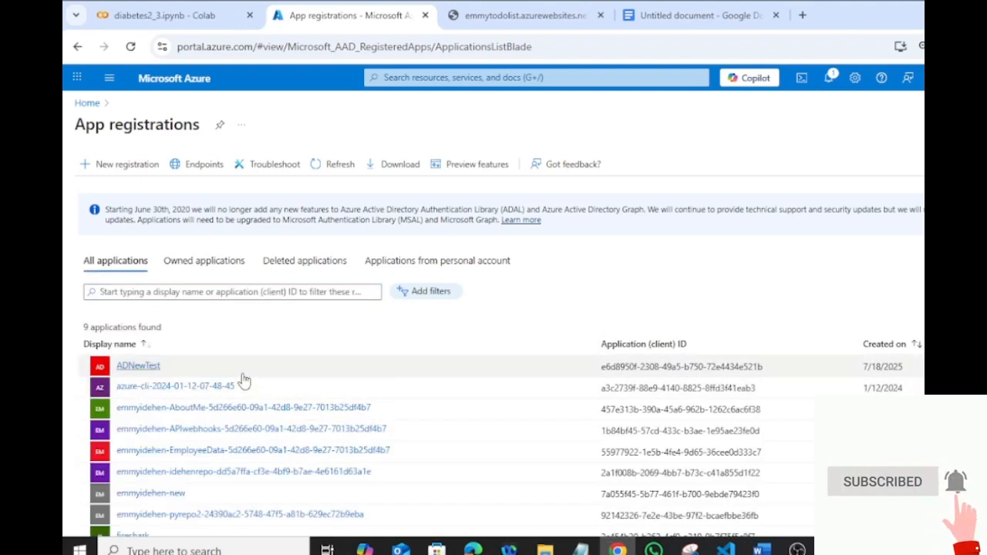
pyautogui.click(133, 365)
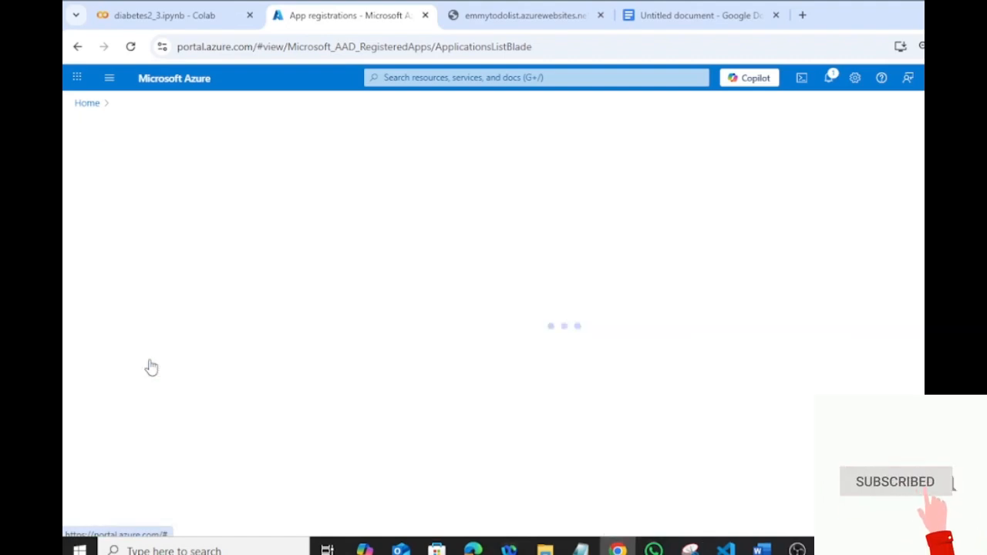